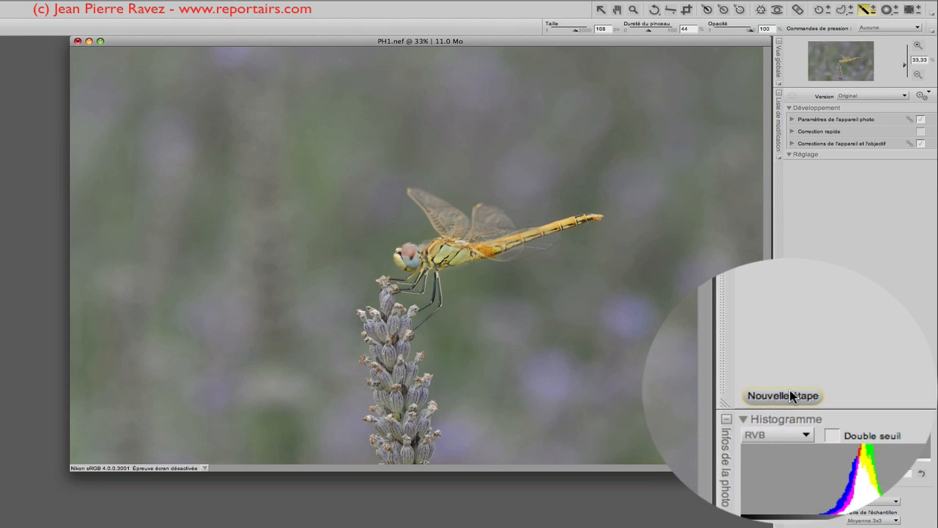
Step: Add a new adjustment step to the dragonfly photo using the Colorier effect
{"action": "left_click", "coordinate": [791, 394]}
{"action": "left_click", "coordinate": [790, 179]}
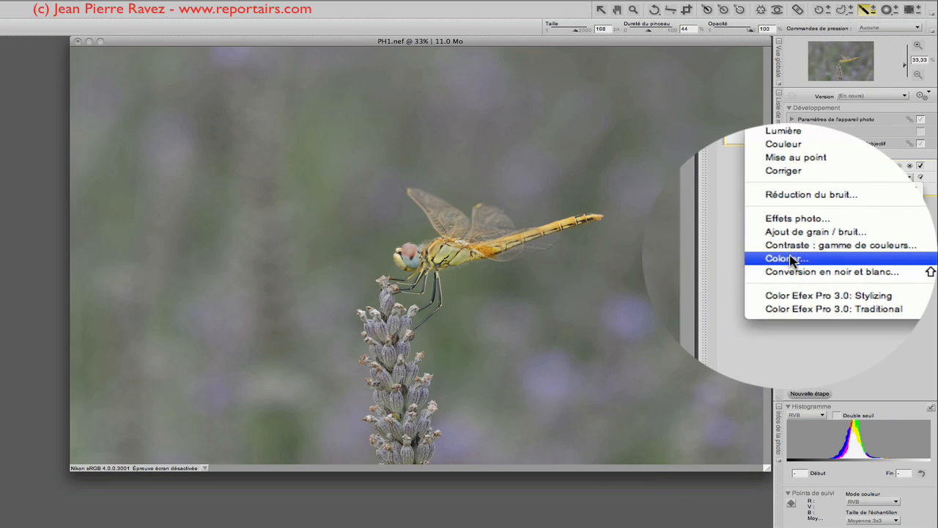
{"action": "left_click", "coordinate": [770, 263]}
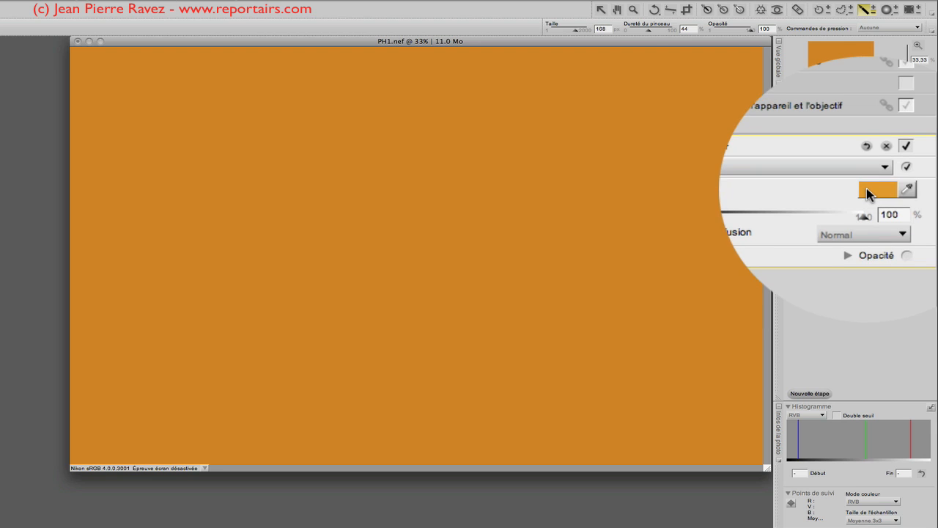
Step: Set the Colorier effect's colour to near black and apply it
{"action": "left_click", "coordinate": [906, 173]}
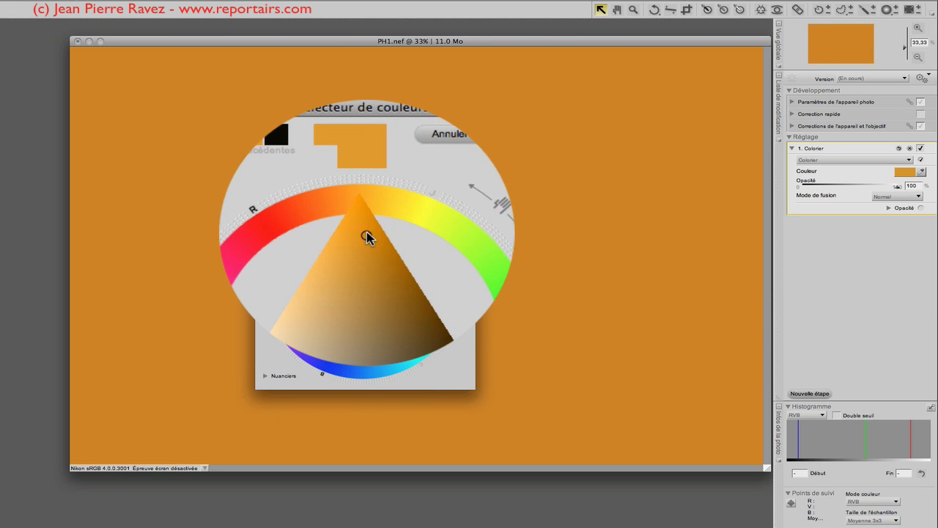
{"action": "left_click_drag", "start_coordinate": [366, 232], "coordinate": [429, 320]}
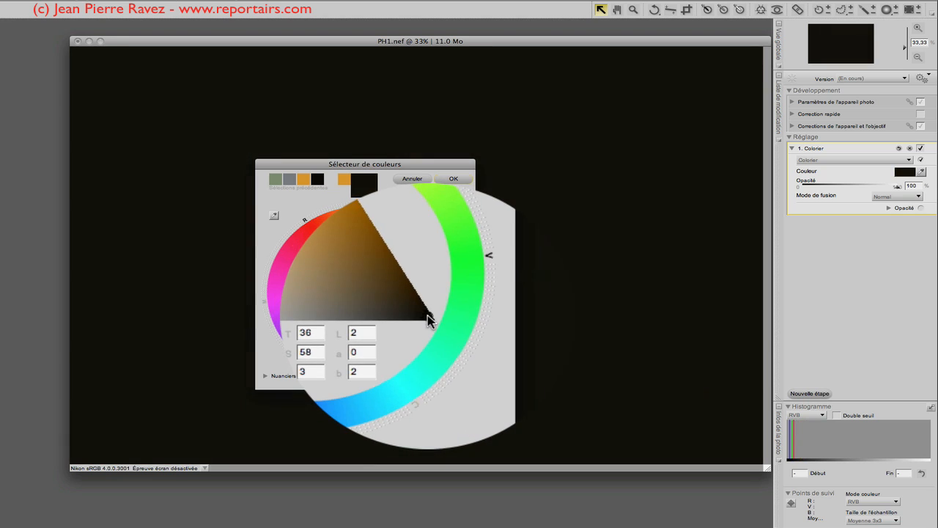
{"action": "left_click", "coordinate": [453, 179]}
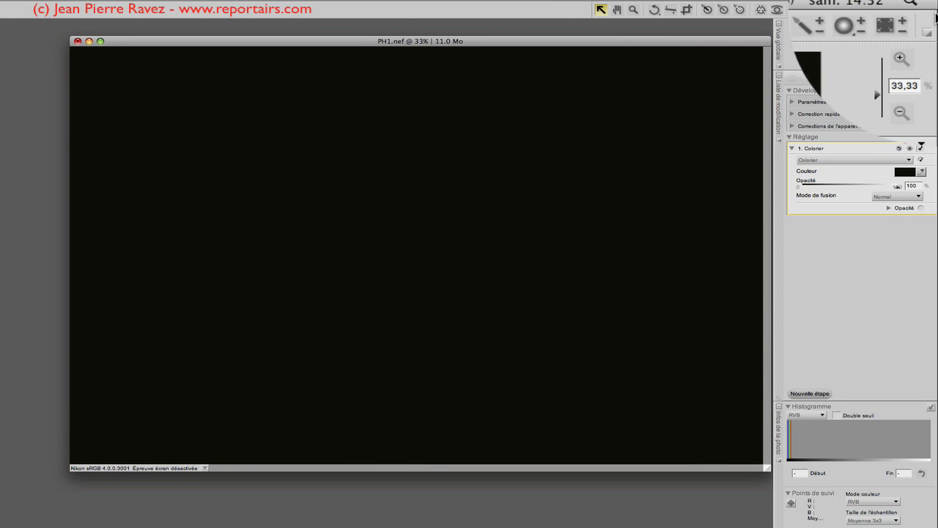
Step: With the subtracting selection brush at 100% hardness and opacity, paint a 168 px stroke and a thinner stroke near the photo's upper edge
{"action": "left_click", "coordinate": [822, 32]}
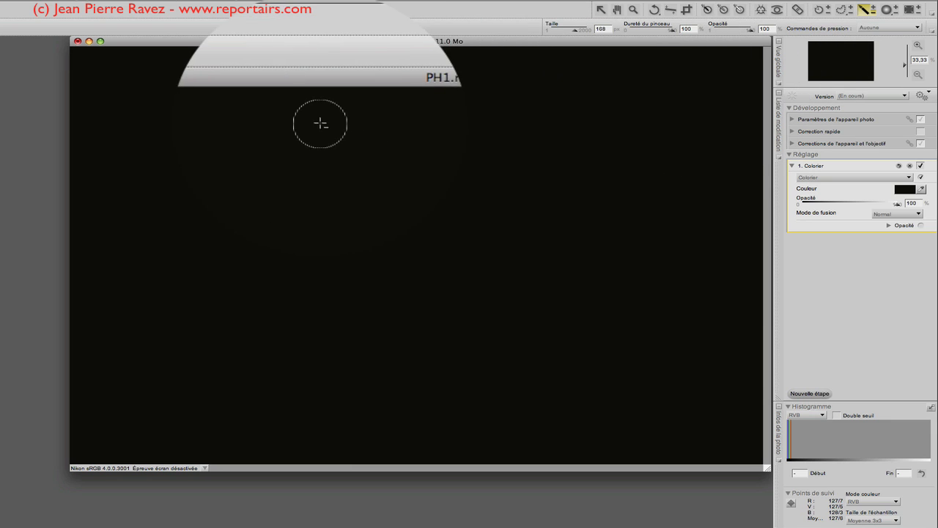
{"action": "left_click_drag", "start_coordinate": [333, 123], "coordinate": [455, 124]}
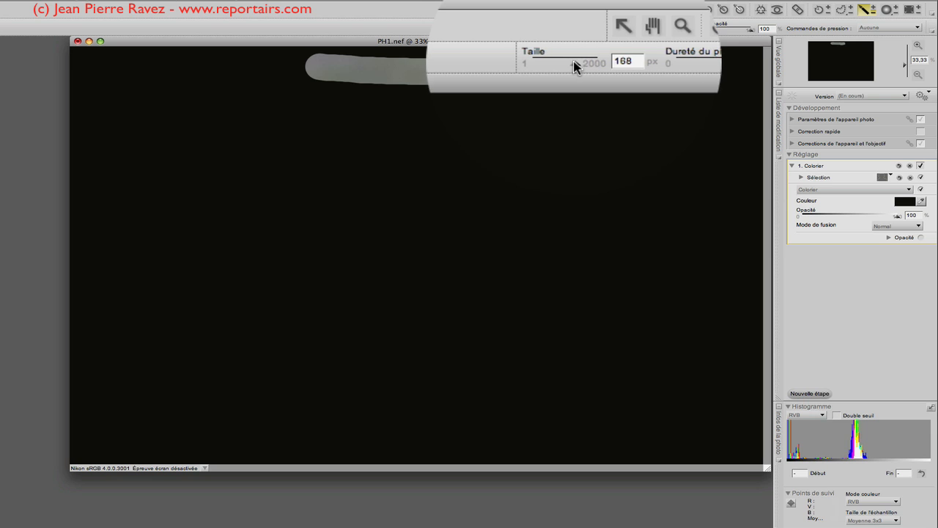
{"action": "left_click_drag", "start_coordinate": [576, 67], "coordinate": [592, 63]}
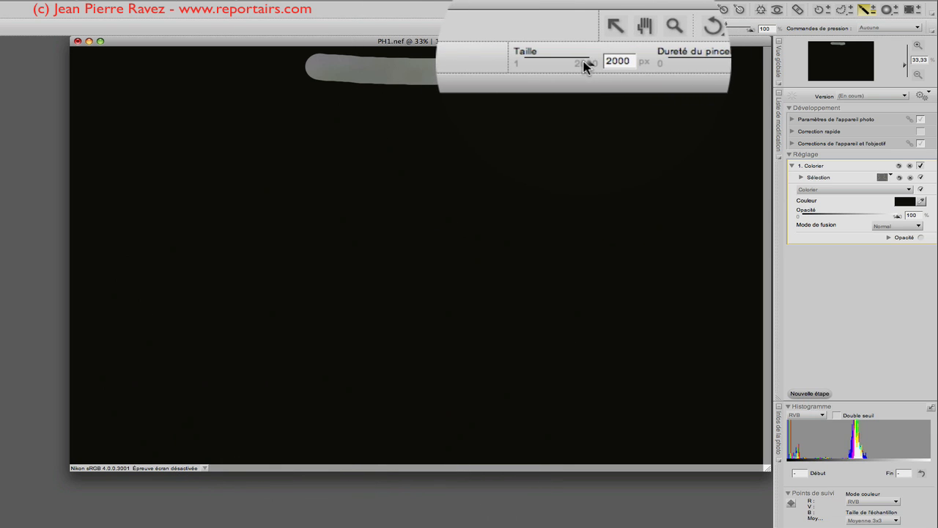
{"action": "left_click_drag", "start_coordinate": [587, 65], "coordinate": [576, 65]}
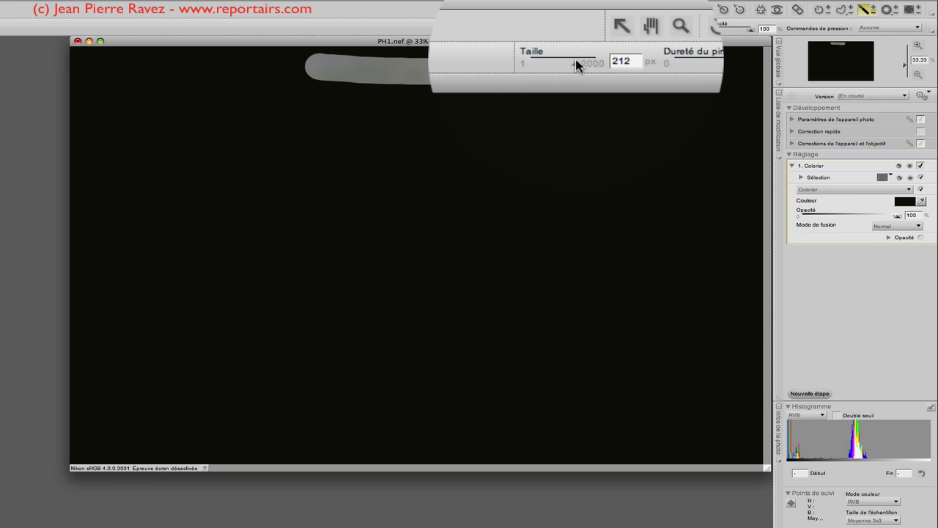
{"action": "left_click_drag", "start_coordinate": [450, 122], "coordinate": [589, 122]}
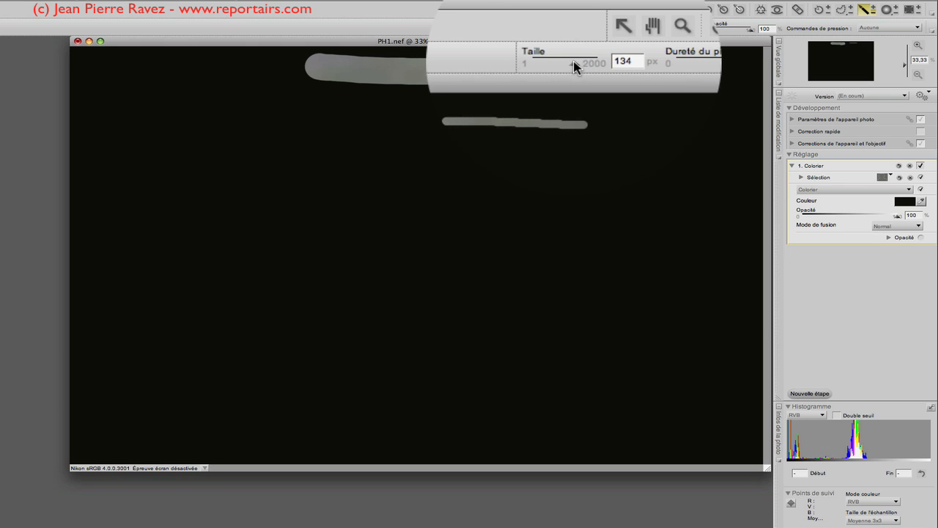
Step: Set the brush to 168 px and 0% hardness, and paint soft test dabs and strokes at 50% and 98% opacity
{"action": "left_click_drag", "start_coordinate": [574, 63], "coordinate": [575, 63]}
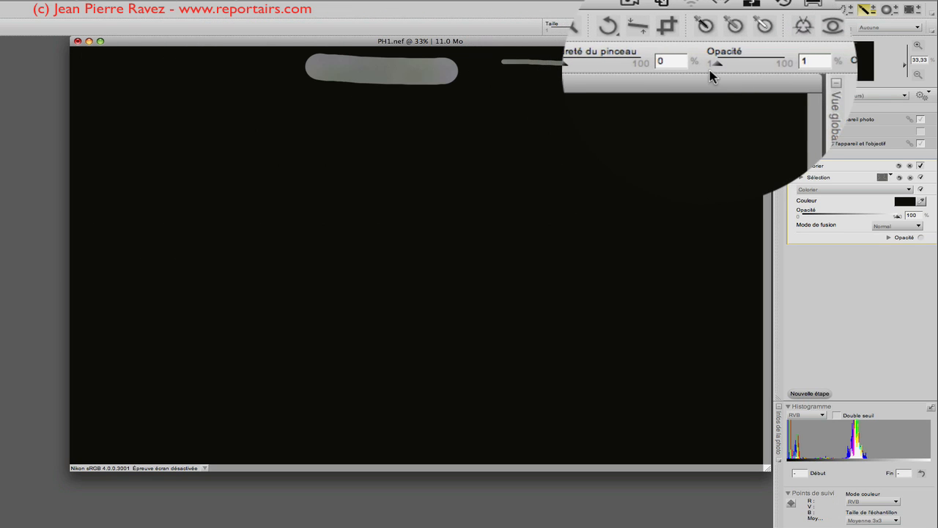
{"action": "left_click_drag", "start_coordinate": [716, 68], "coordinate": [733, 68]}
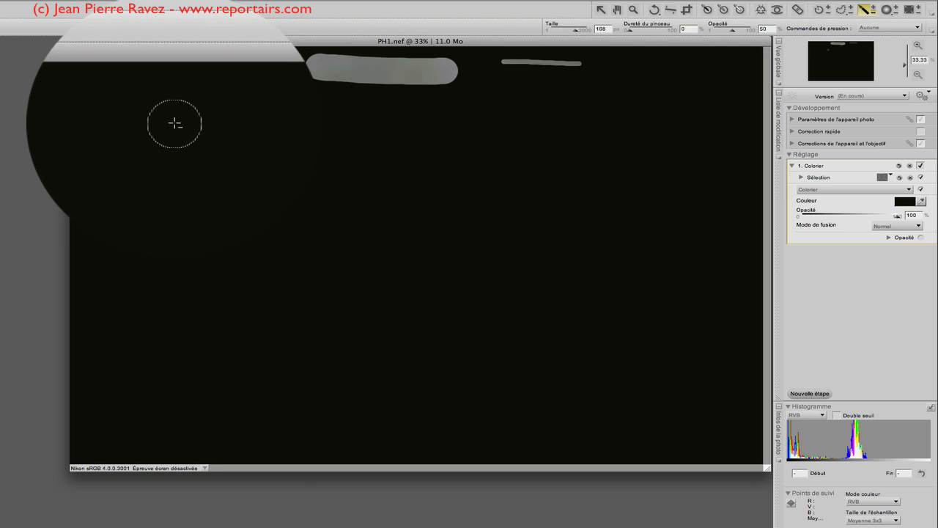
{"action": "mouse_move", "coordinate": [176, 123]}
{"action": "left_mouse_down"}
{"action": "mouse_move", "coordinate": [217, 123]}
{"action": "mouse_move", "coordinate": [184, 121]}
{"action": "mouse_move", "coordinate": [201, 123]}
{"action": "left_mouse_up"}
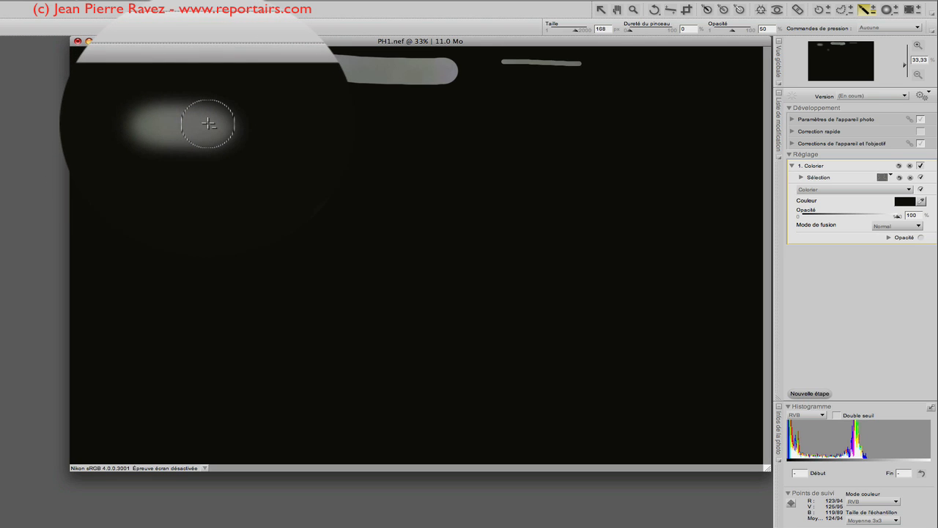
{"action": "mouse_move", "coordinate": [210, 124]}
{"action": "left_mouse_down"}
{"action": "mouse_move", "coordinate": [175, 123]}
{"action": "mouse_move", "coordinate": [222, 123]}
{"action": "left_mouse_up"}
{"action": "mouse_move", "coordinate": [603, 124]}
{"action": "left_mouse_down"}
{"action": "mouse_move", "coordinate": [716, 124]}
{"action": "mouse_move", "coordinate": [657, 123]}
{"action": "mouse_move", "coordinate": [719, 123]}
{"action": "left_mouse_up"}
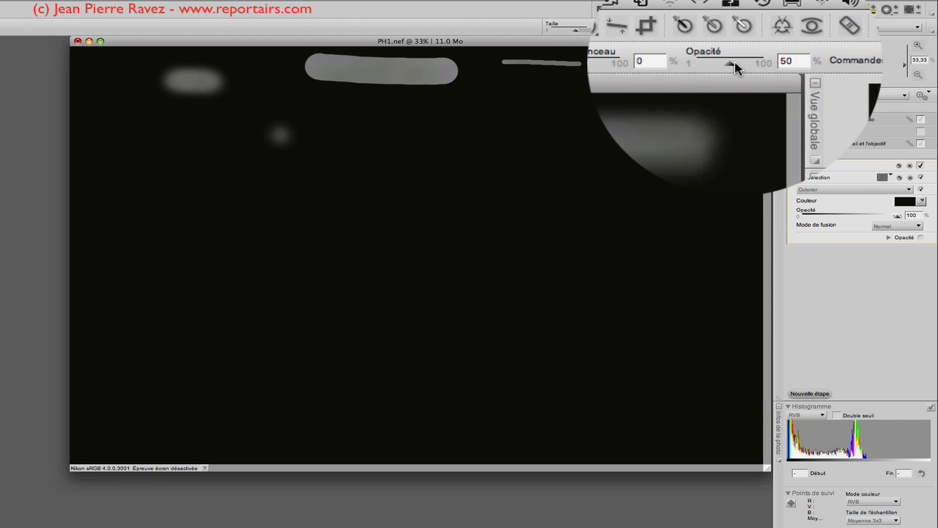
{"action": "left_click_drag", "start_coordinate": [735, 67], "coordinate": [751, 65]}
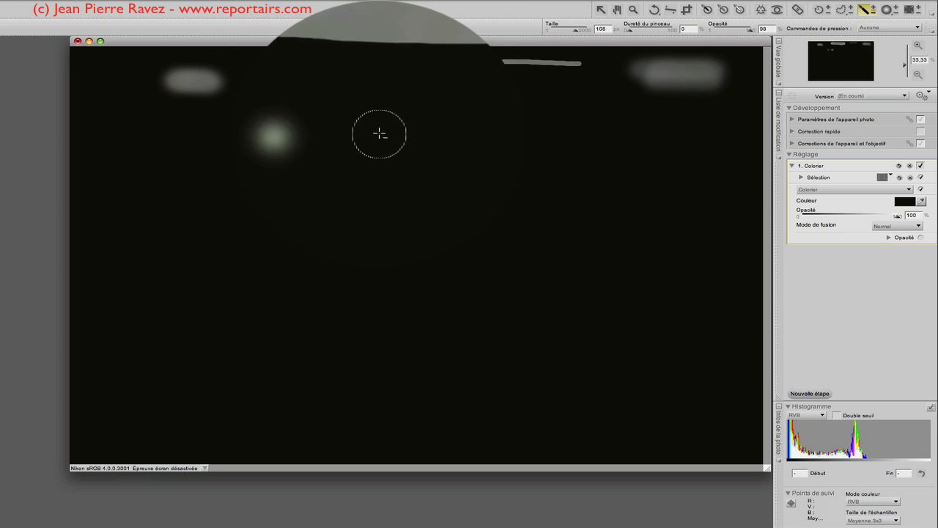
{"action": "left_click_drag", "start_coordinate": [649, 123], "coordinate": [717, 123]}
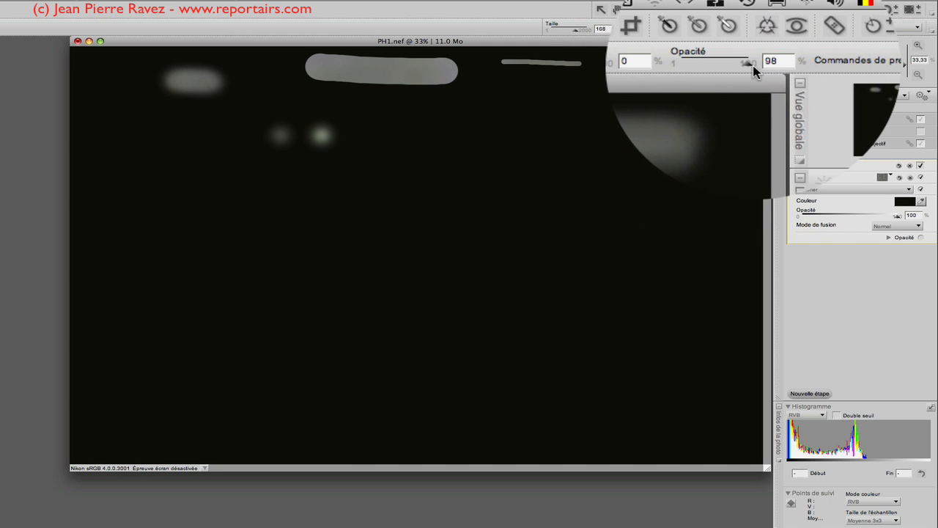
Step: Set the brush opacity to 51% and paint dabs below the bright soft dab at 44% and 100% hardness
{"action": "left_click_drag", "start_coordinate": [750, 30], "coordinate": [734, 30]}
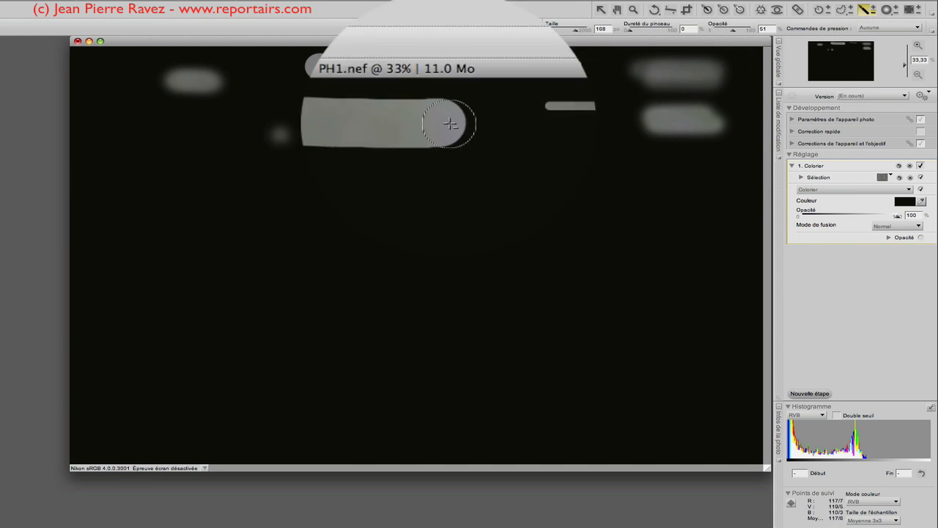
{"action": "left_click_drag", "start_coordinate": [632, 68], "coordinate": [651, 69]}
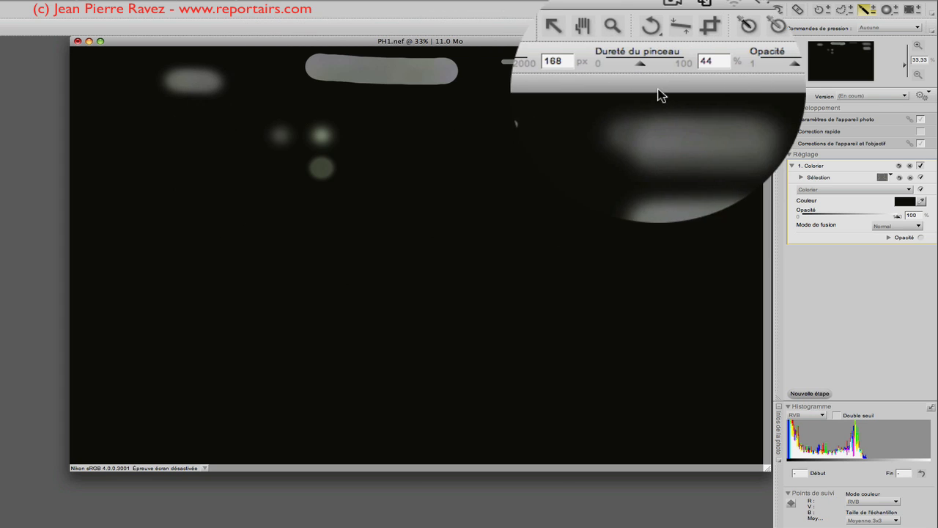
{"action": "left_click_drag", "start_coordinate": [648, 30], "coordinate": [678, 30]}
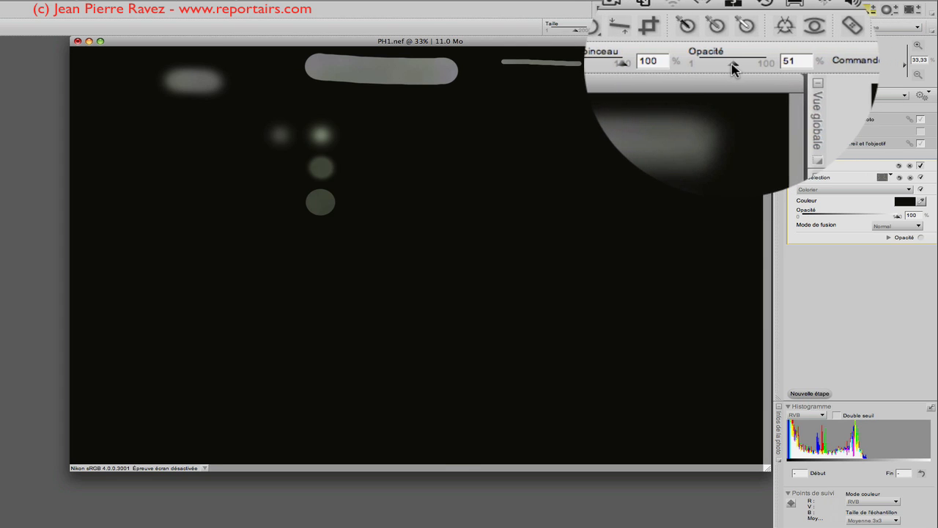
Step: Set the brush opacity to 100% and paint a parallel column of dabs at 100%, 58% and 0% hardness
{"action": "left_click_drag", "start_coordinate": [732, 64], "coordinate": [757, 68]}
{"action": "left_click", "coordinate": [373, 204]}
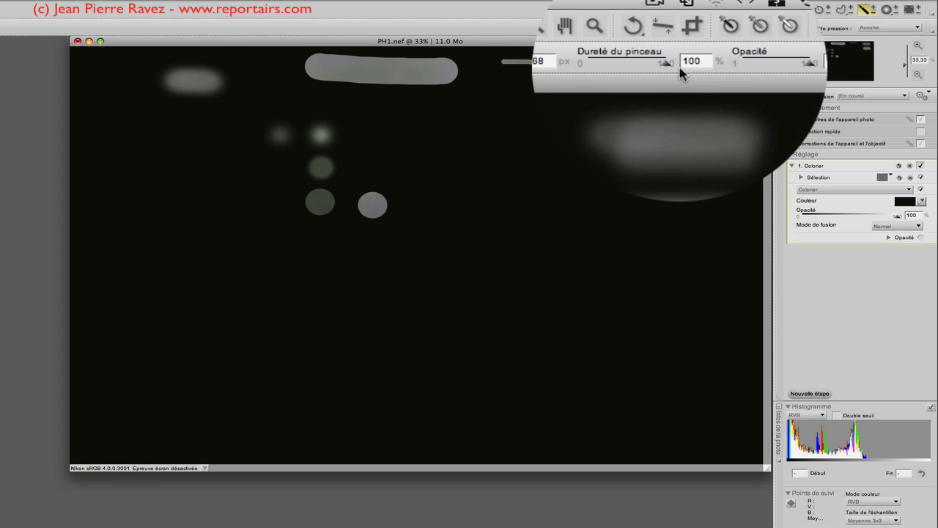
{"action": "left_click", "coordinate": [670, 30]}
{"action": "left_click_drag", "start_coordinate": [672, 30], "coordinate": [652, 30]}
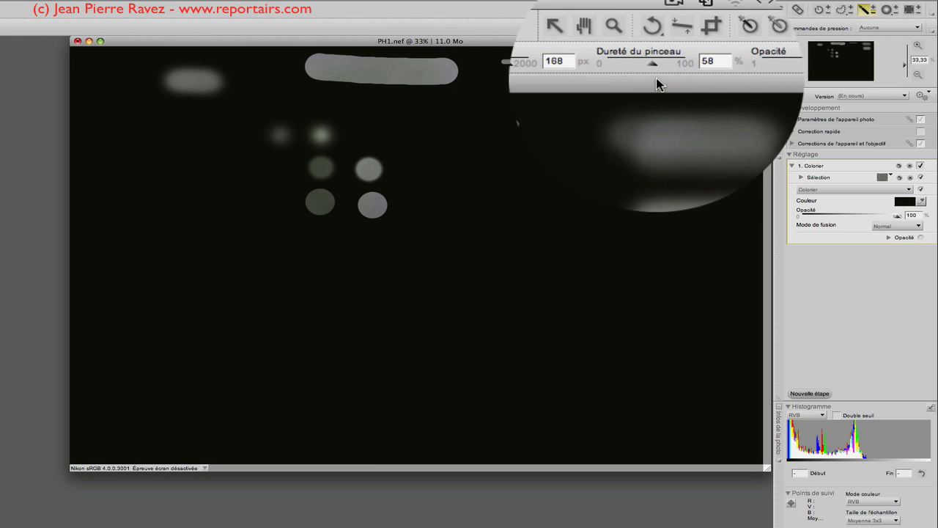
{"action": "left_click_drag", "start_coordinate": [678, 29], "coordinate": [626, 30]}
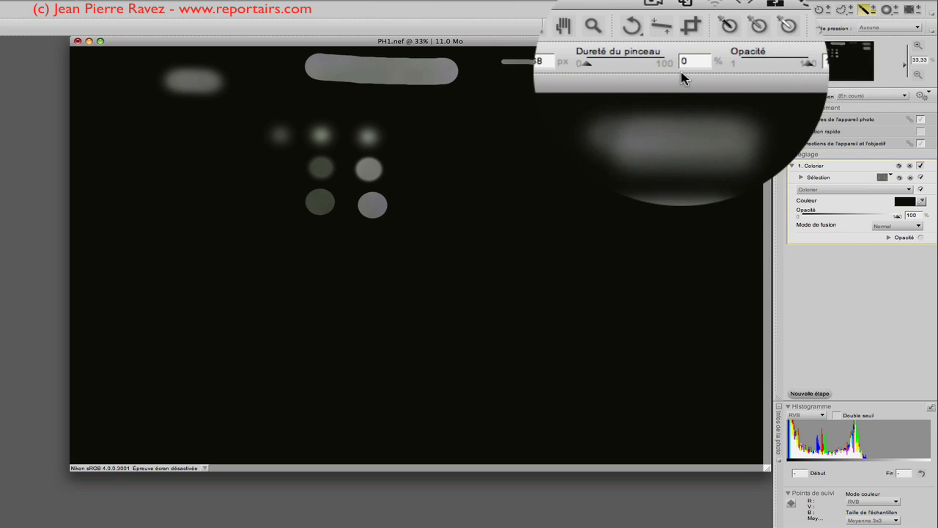
Step: Paint three short horizontal strokes under the soft strokes on the photo's right side at 100%, 51% and 2% hardness
{"action": "left_click_drag", "start_coordinate": [633, 32], "coordinate": [675, 30]}
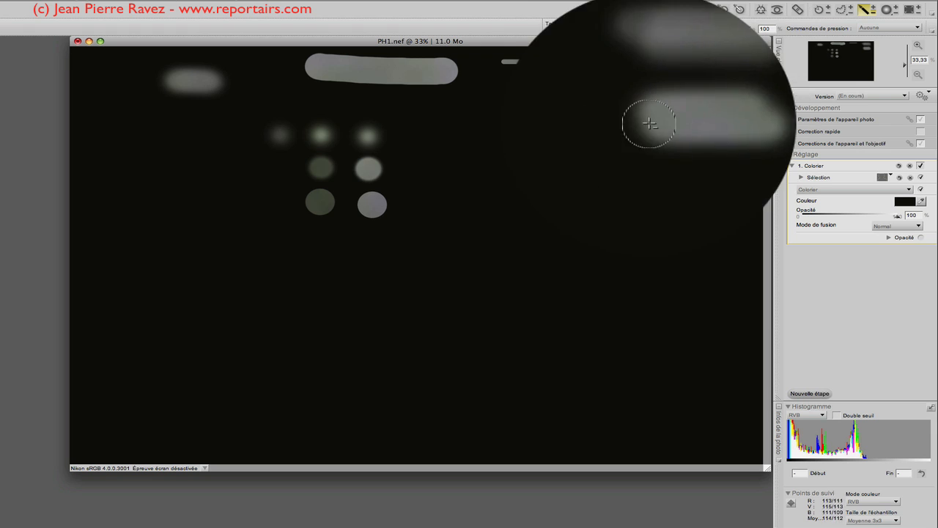
{"action": "left_click_drag", "start_coordinate": [633, 171], "coordinate": [685, 173]}
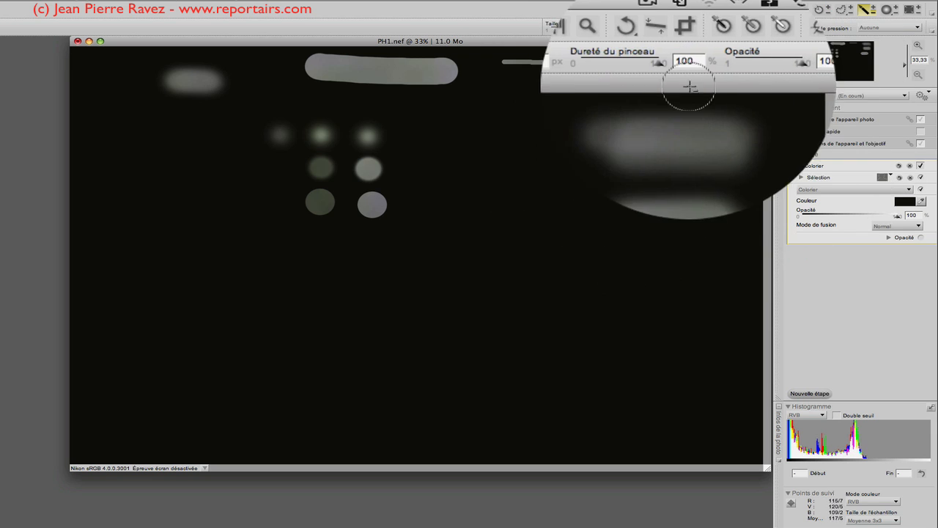
{"action": "left_click_drag", "start_coordinate": [672, 30], "coordinate": [651, 30]}
{"action": "left_click_drag", "start_coordinate": [633, 219], "coordinate": [683, 218]}
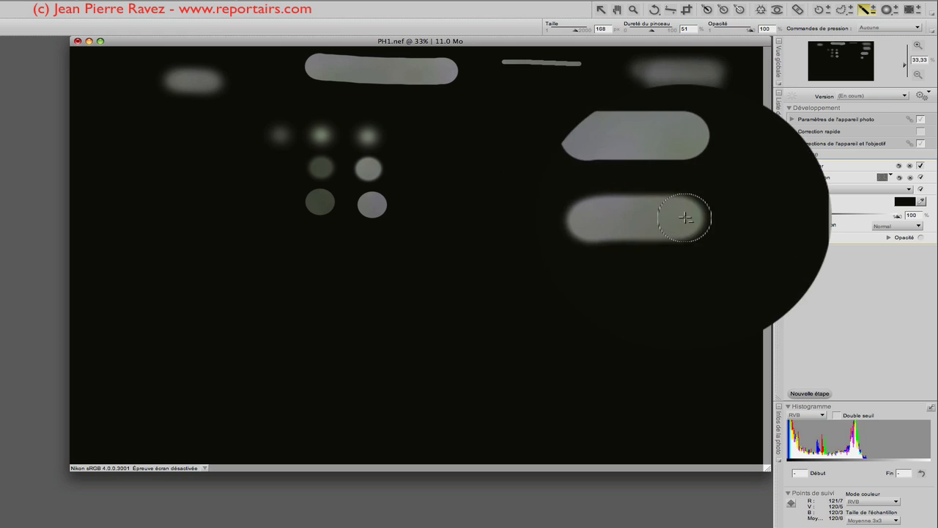
{"action": "left_click_drag", "start_coordinate": [649, 31], "coordinate": [626, 31]}
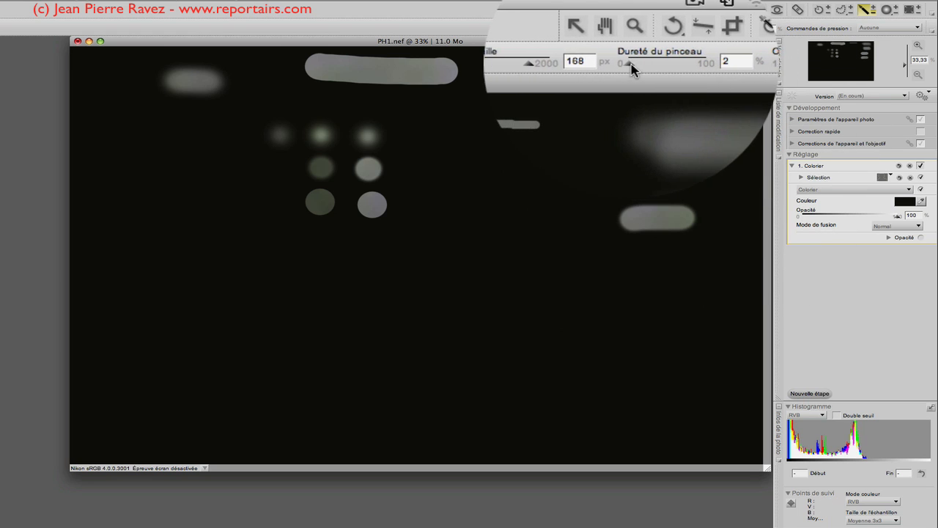
{"action": "left_click_drag", "start_coordinate": [636, 263], "coordinate": [693, 263]}
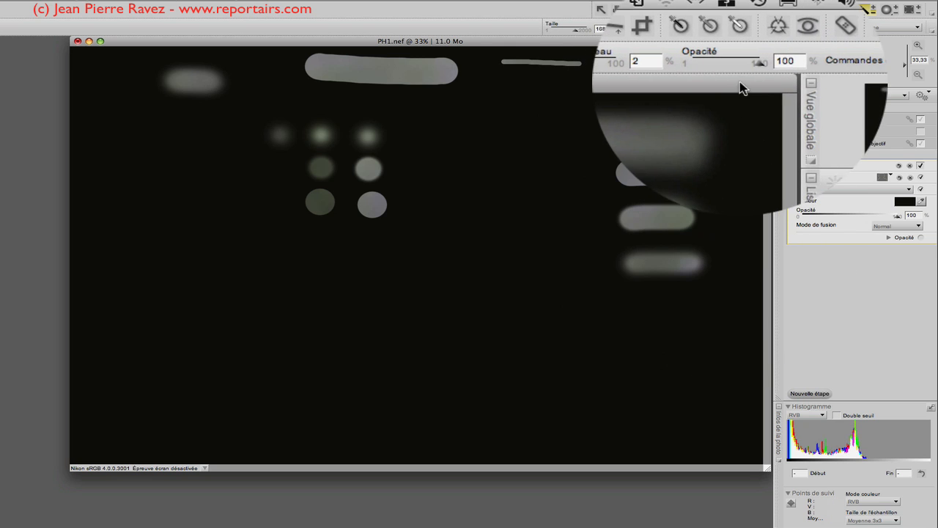
Step: At 2% hardness, paint overlapping strokes at 51% opacity in the lower part of the photo and a 100% opacity stroke across the lavender
{"action": "left_click_drag", "start_coordinate": [750, 67], "coordinate": [732, 68]}
{"action": "mouse_move", "coordinate": [499, 340]}
{"action": "left_mouse_down"}
{"action": "mouse_move", "coordinate": [588, 340]}
{"action": "mouse_move", "coordinate": [532, 363]}
{"action": "mouse_move", "coordinate": [562, 364]}
{"action": "left_mouse_up"}
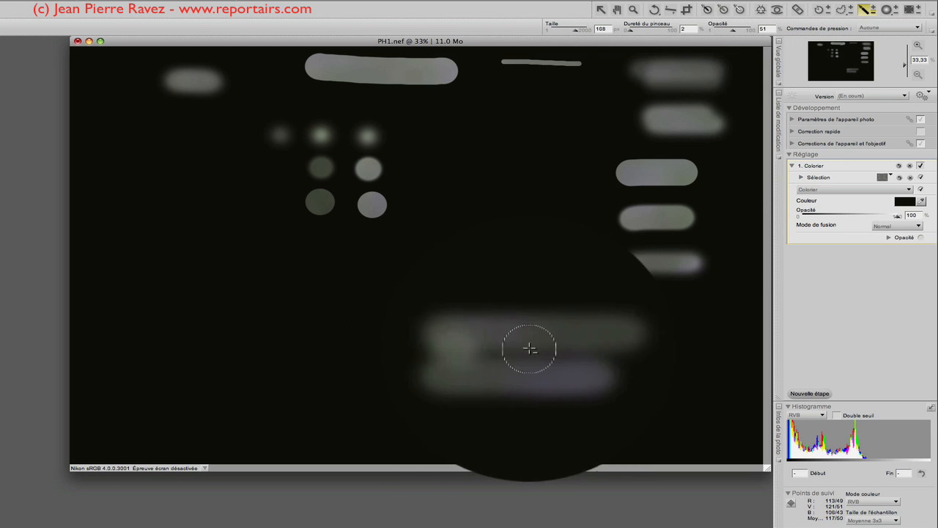
{"action": "left_click_drag", "start_coordinate": [731, 44], "coordinate": [755, 44]}
{"action": "mouse_move", "coordinate": [315, 345]}
{"action": "left_mouse_down"}
{"action": "mouse_move", "coordinate": [415, 338]}
{"action": "mouse_move", "coordinate": [316, 334]}
{"action": "mouse_move", "coordinate": [427, 332]}
{"action": "left_mouse_up"}
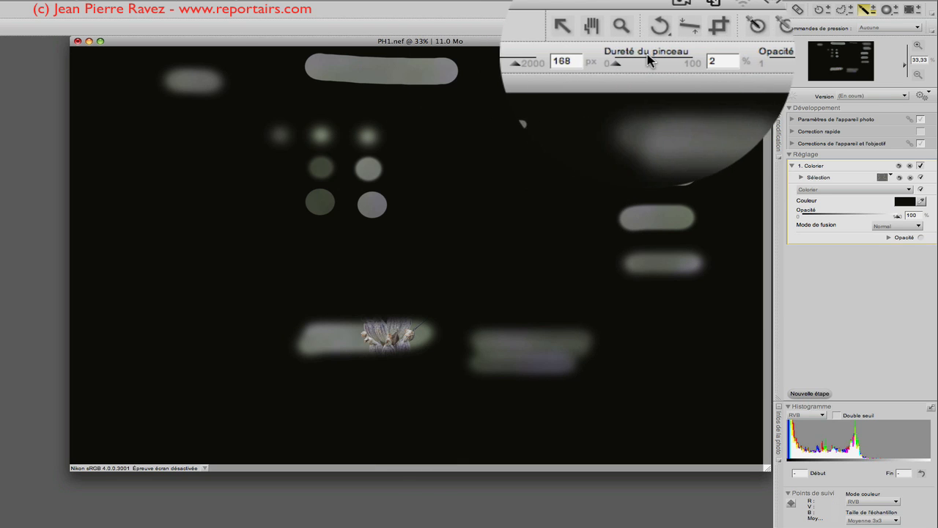
Step: Show the available pressure control options for the selection brush
{"action": "left_click", "coordinate": [870, 65]}
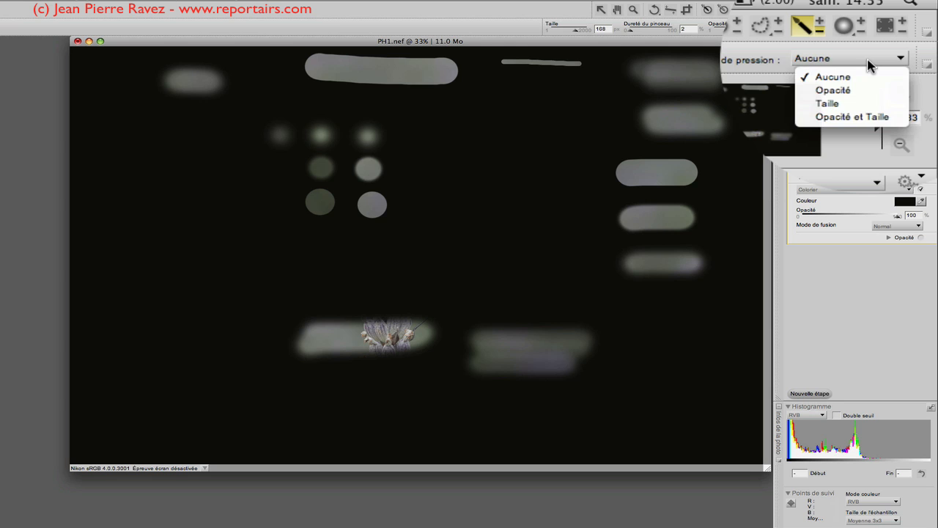